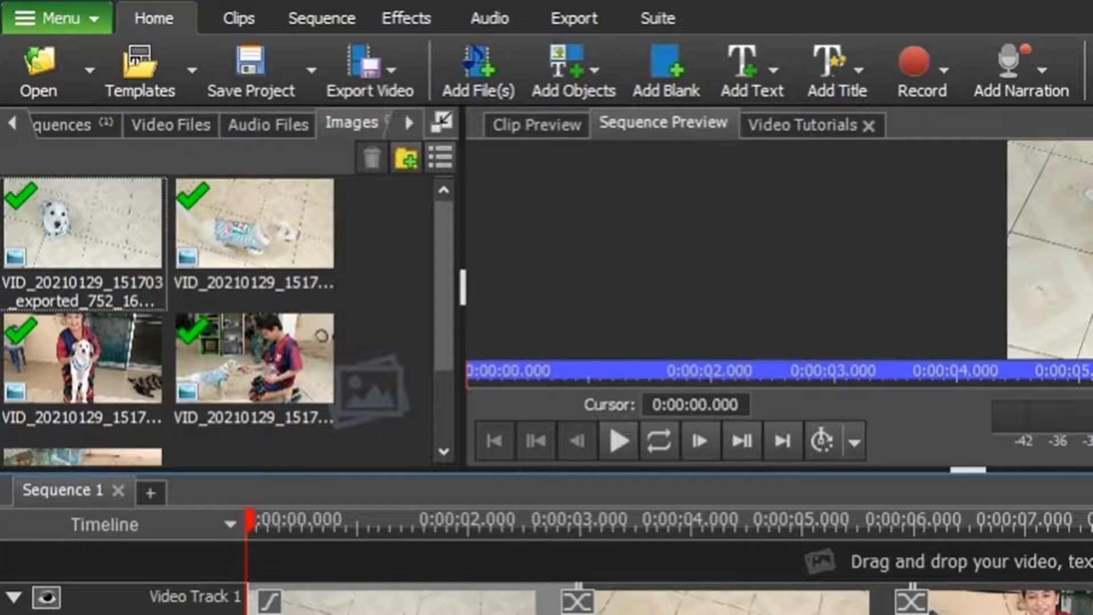
# - Reopen the saved save.progress.vpj project from the Save Progress folder, restoring its four dog clips
pyautogui.hotkey('ctrl', 's')
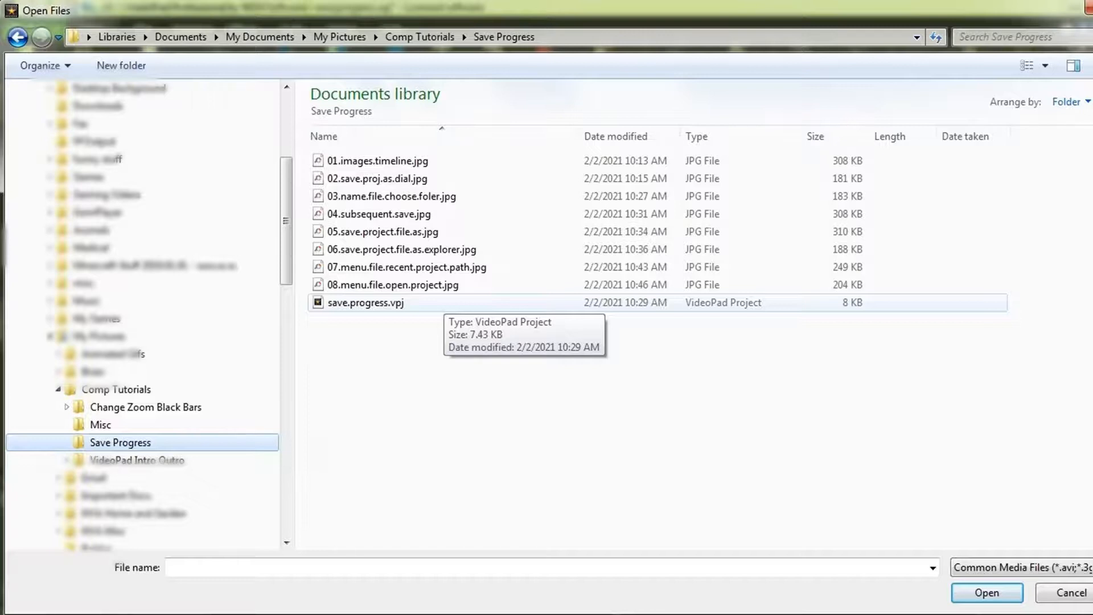
pyautogui.doubleClick(366, 302)
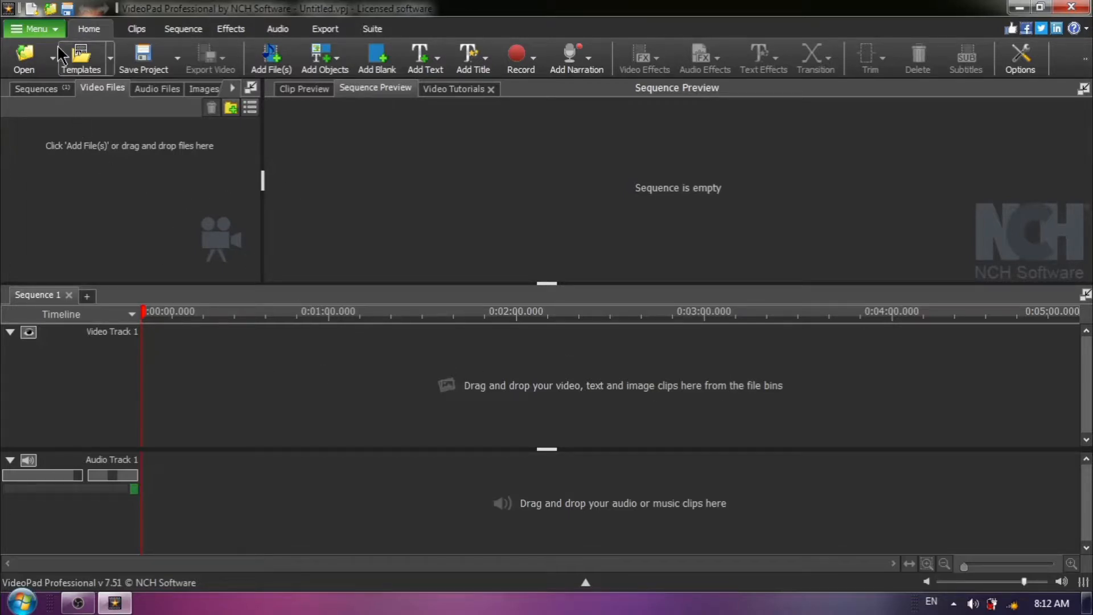
# - Load take.01.vpj from Menu > File > Recent Projects, restoring its clips and audio track
pyautogui.click(55, 31)
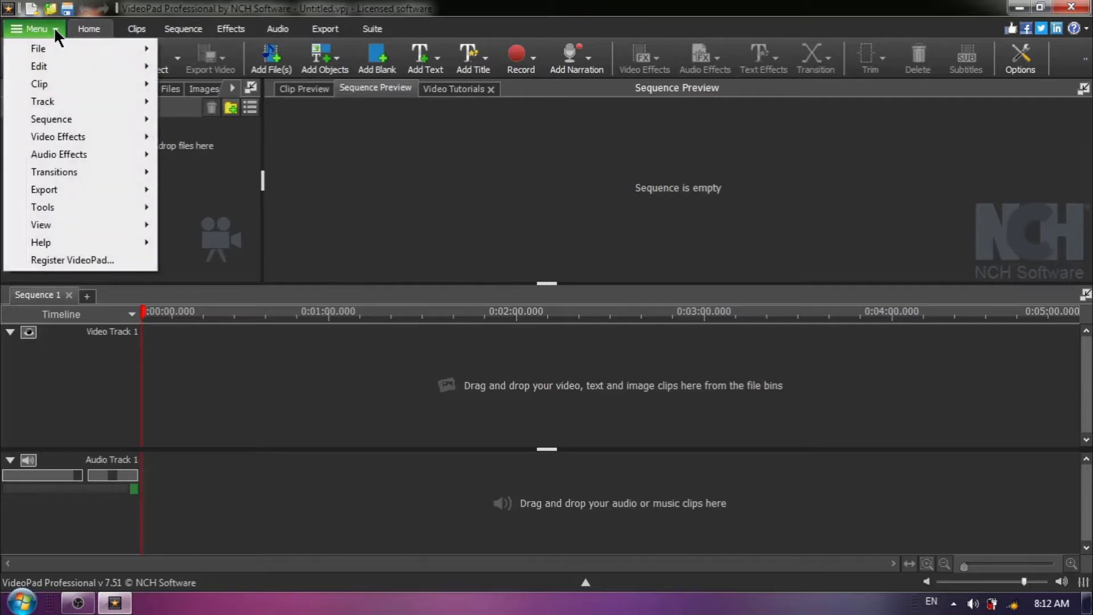
pyautogui.moveTo(37, 49)
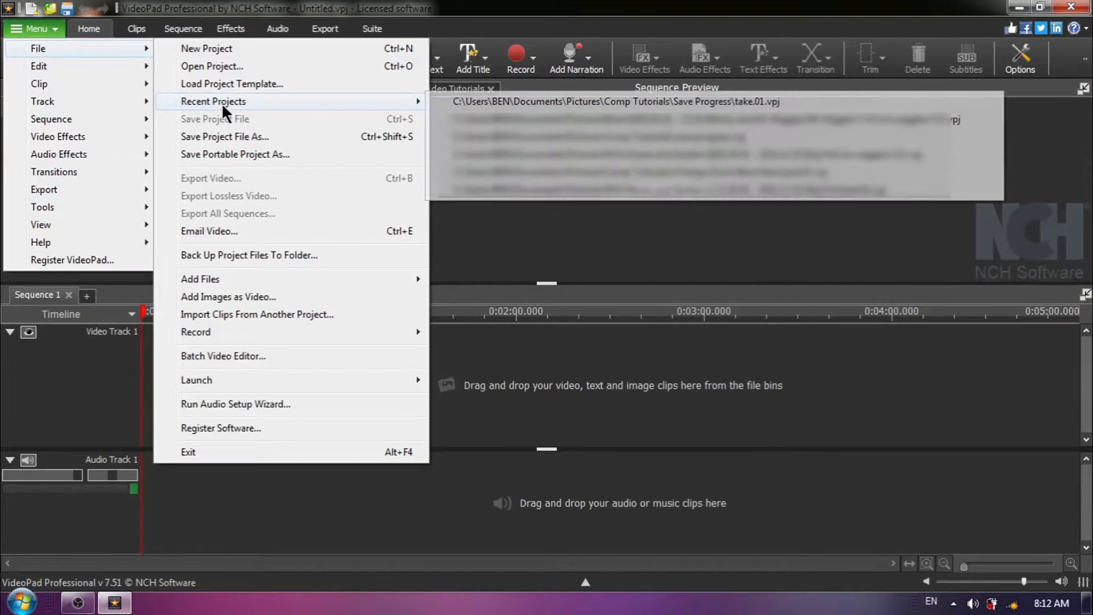
pyautogui.moveTo(213, 100)
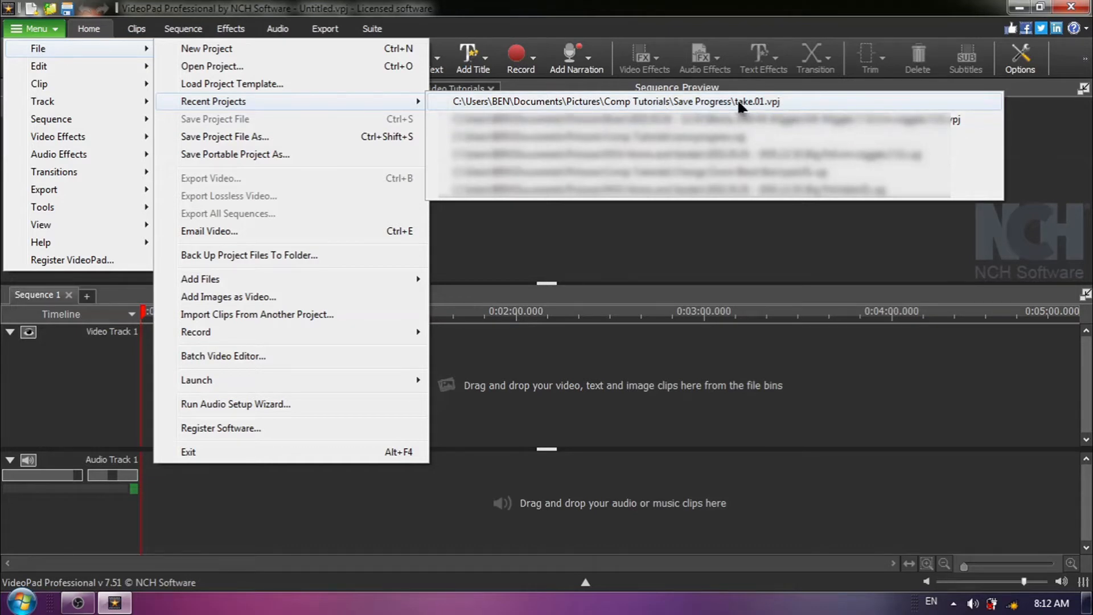
pyautogui.click(720, 101)
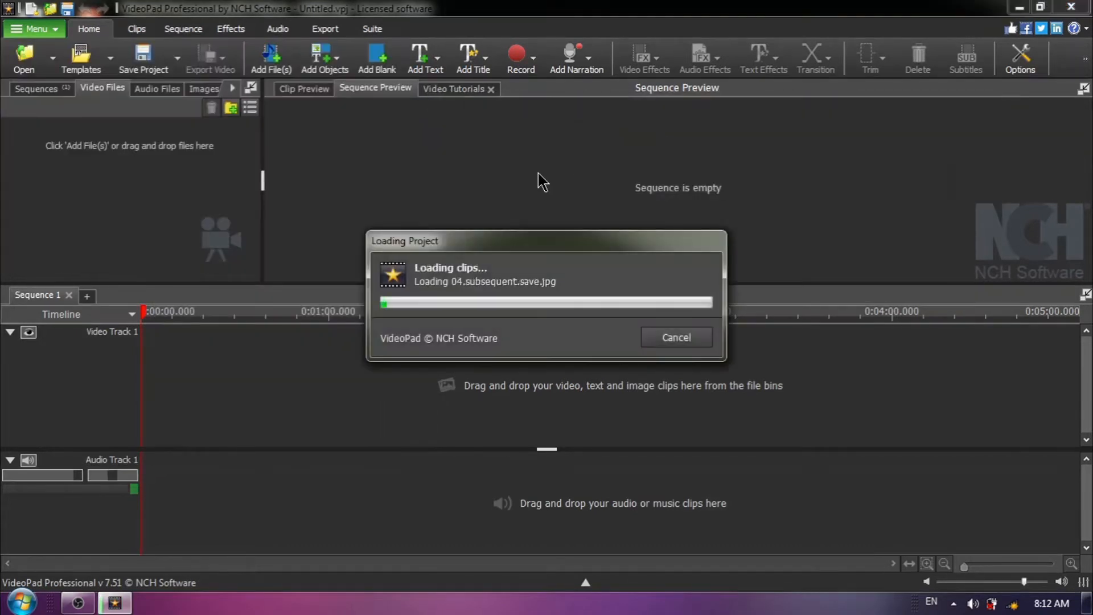